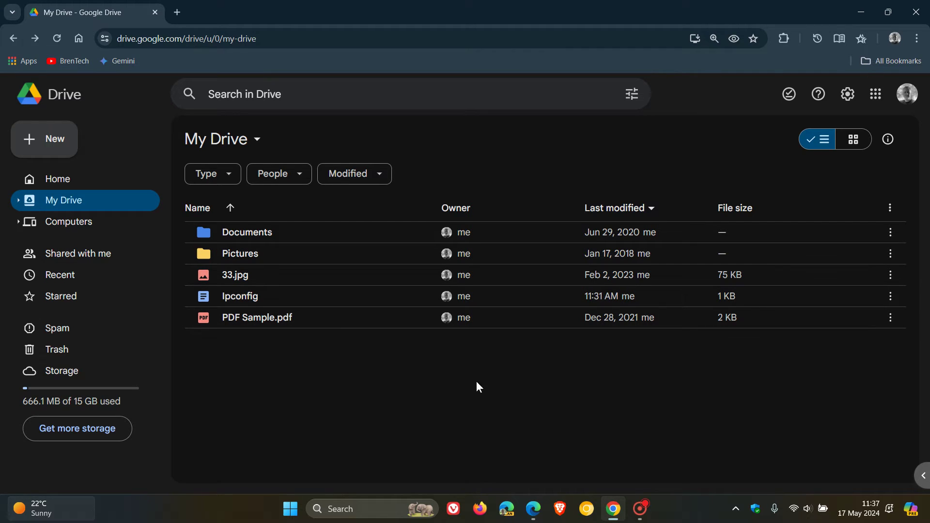
- Close the PDF Sample.pdf menu, then uncheck 'Show details card when hovering' in Drive Settings
right_click(366, 325)
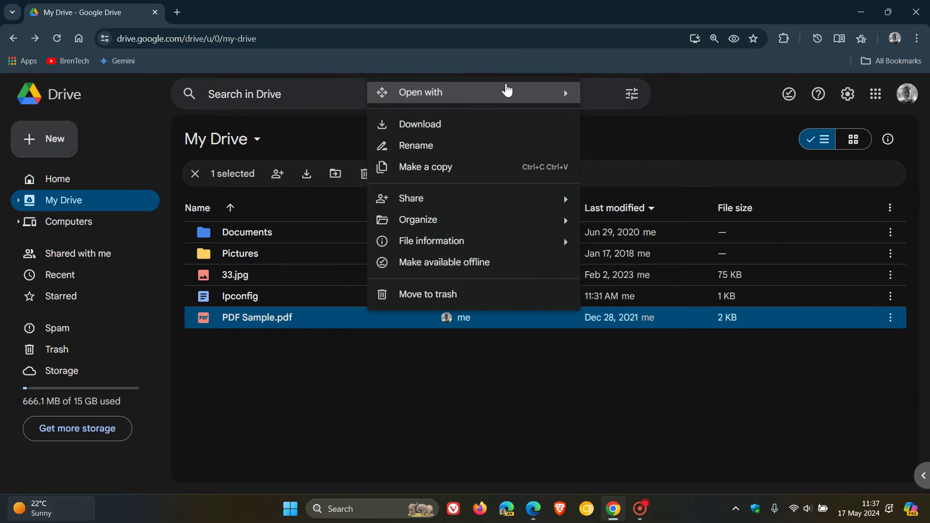
mouse_move(421, 92)
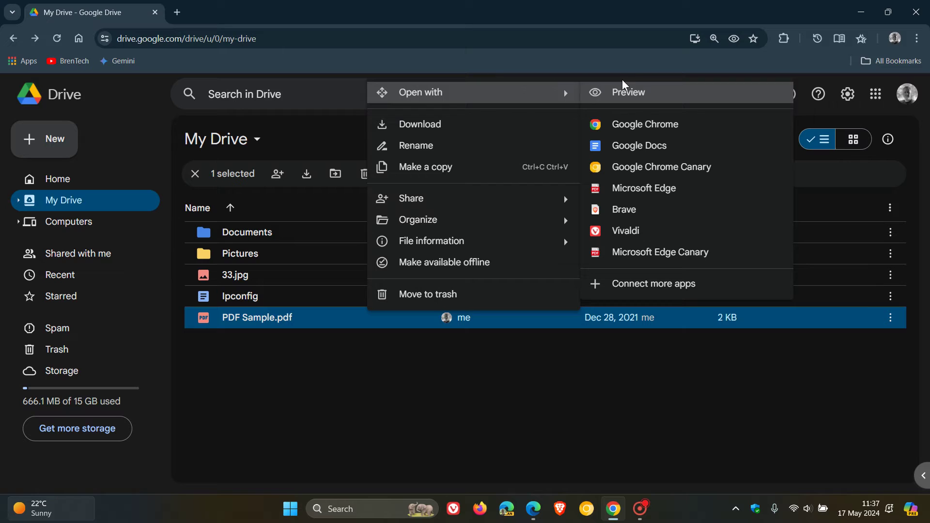
click(465, 418)
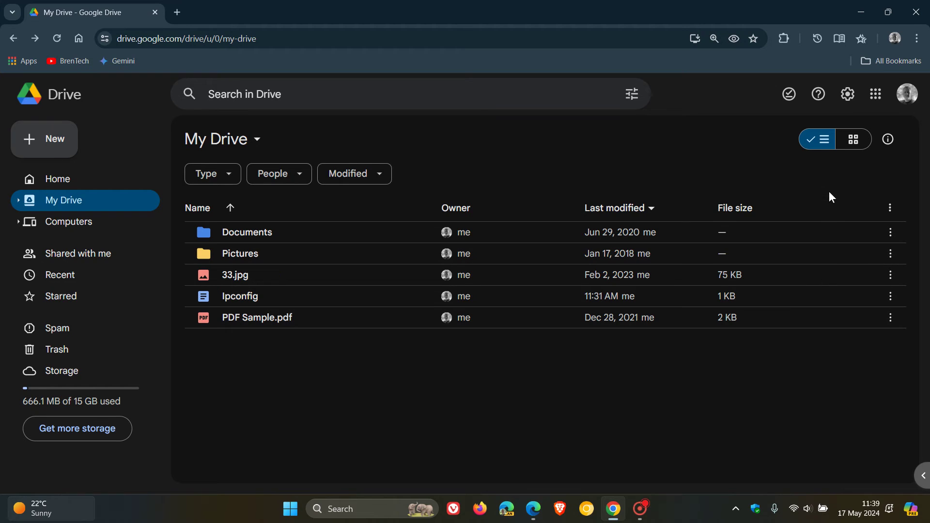
click(848, 98)
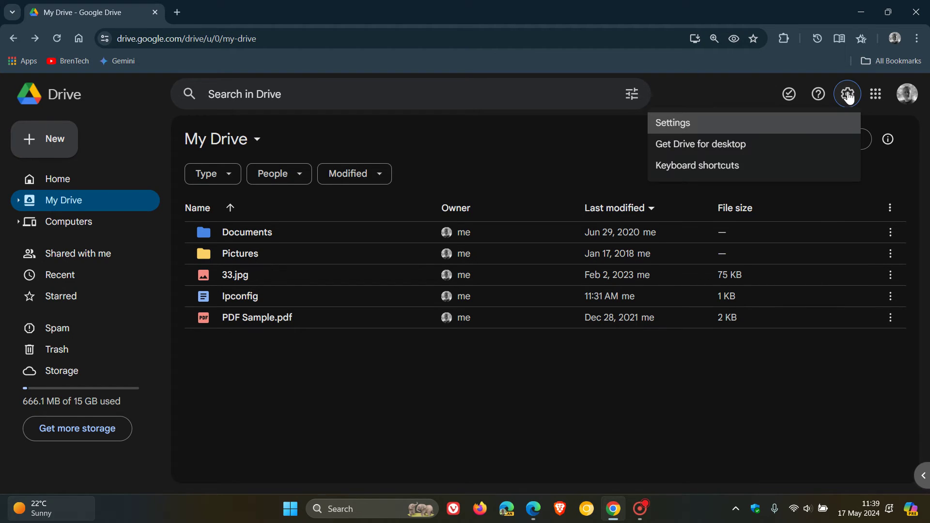
click(686, 123)
scroll(575, 248, down, 2)
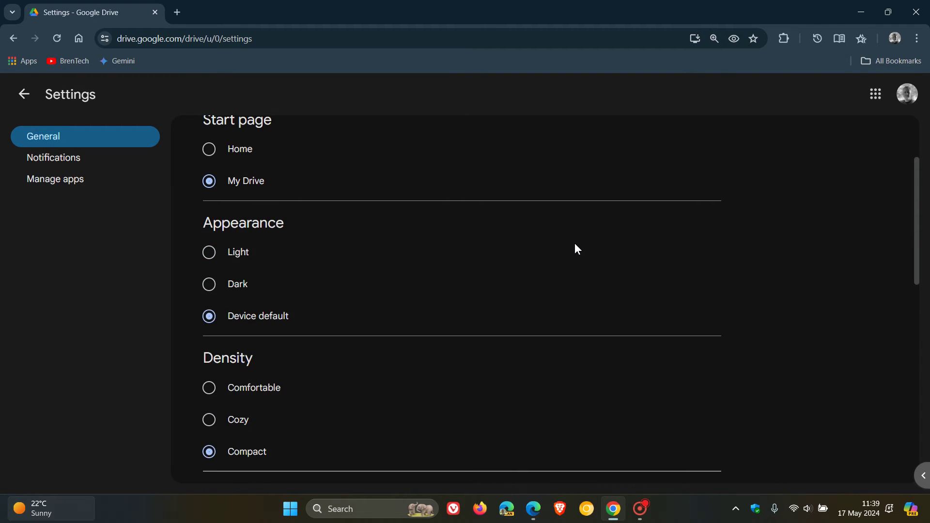
scroll(575, 248, down, 2)
scroll(575, 249, down, 2)
scroll(575, 249, down, 1)
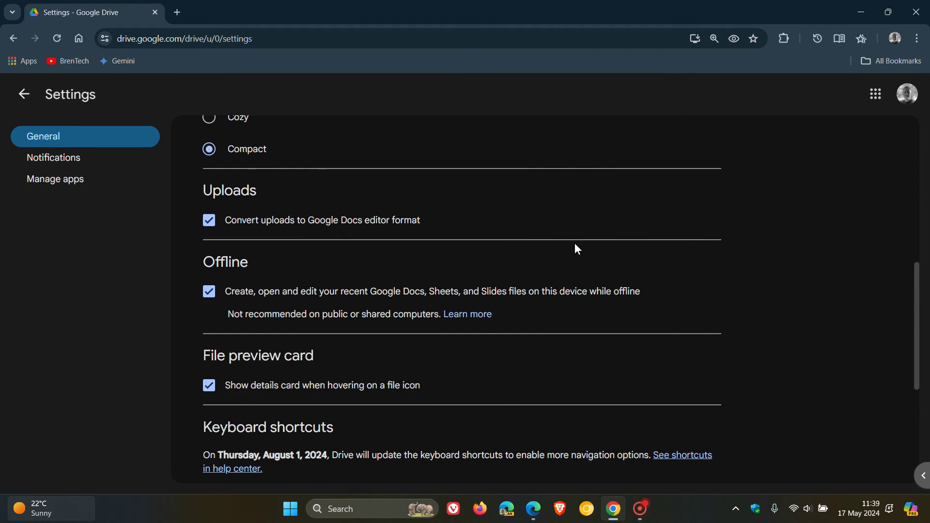
scroll(533, 307, down, 1)
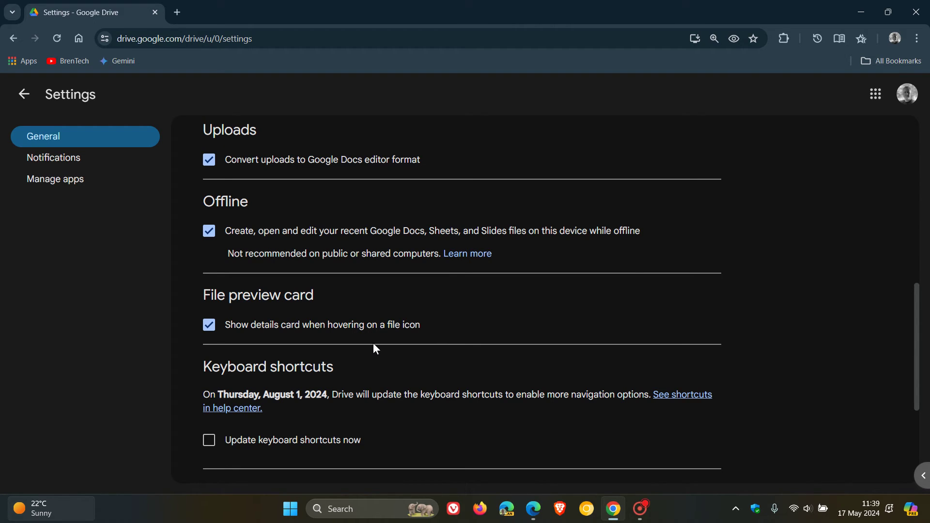
click(209, 324)
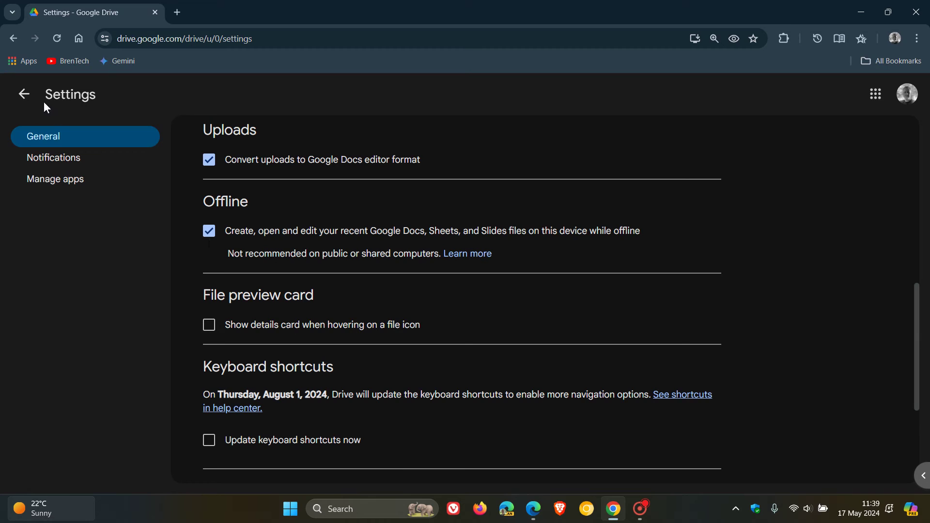
click(22, 97)
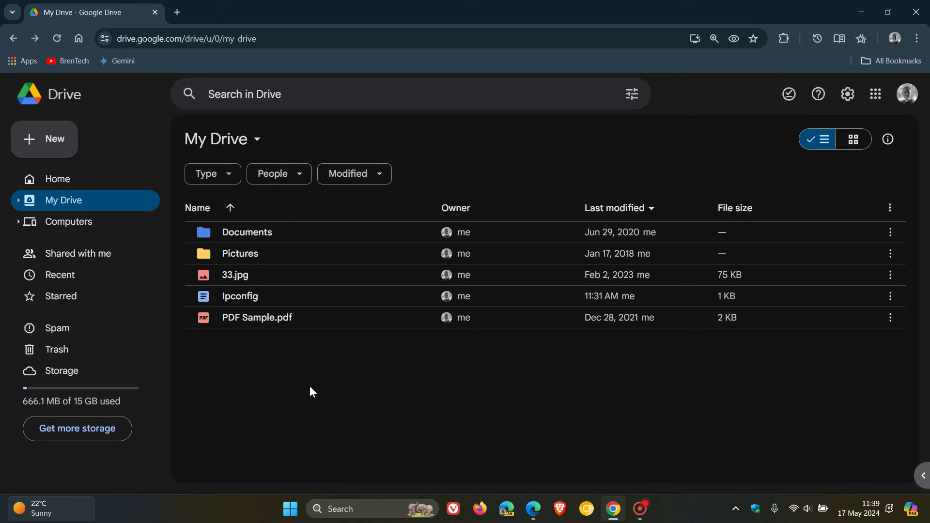
- Re-check 'Show details card when hovering' in Drive Settings and go back to My Drive
click(848, 94)
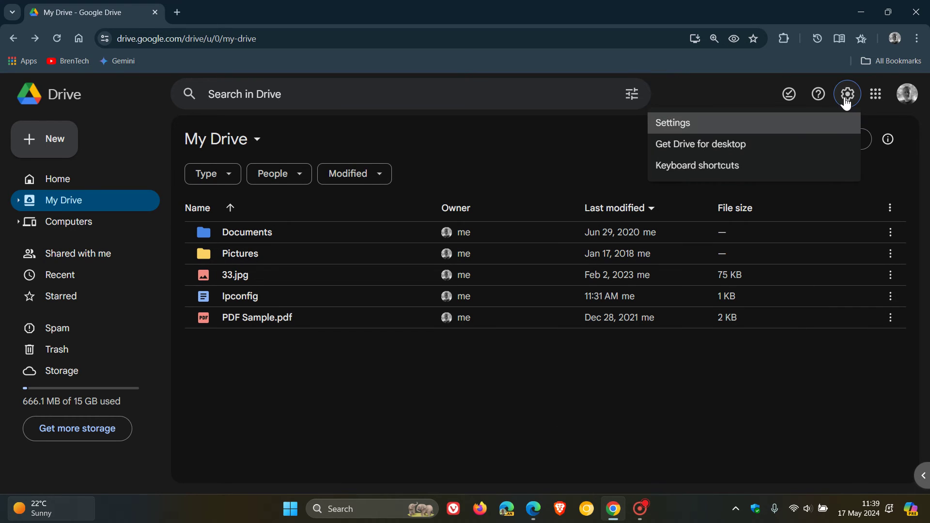
click(715, 120)
scroll(509, 294, down, 4)
scroll(519, 294, down, 2)
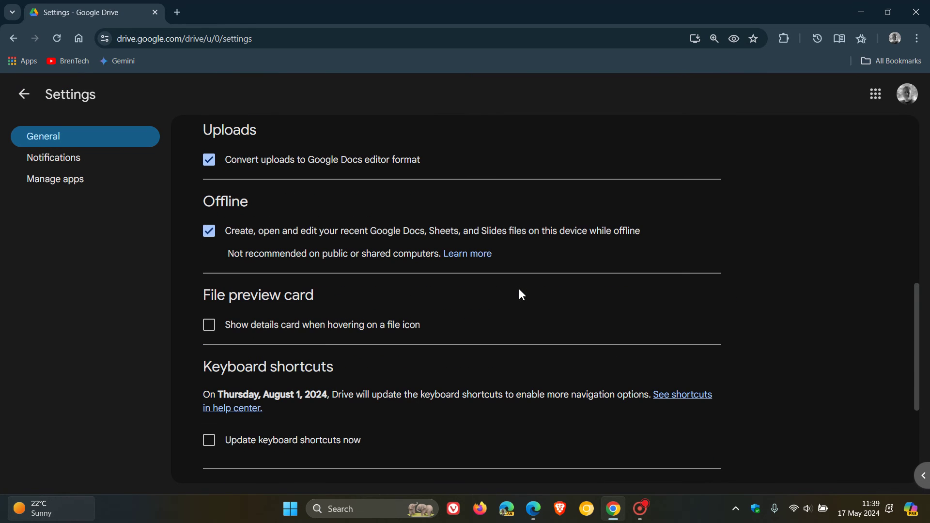
click(208, 325)
click(24, 96)
mouse_move(203, 275)
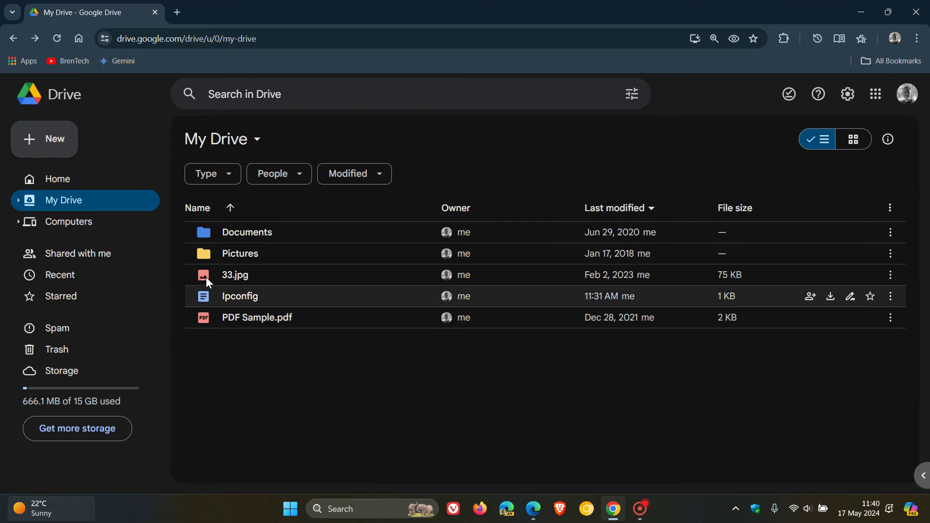